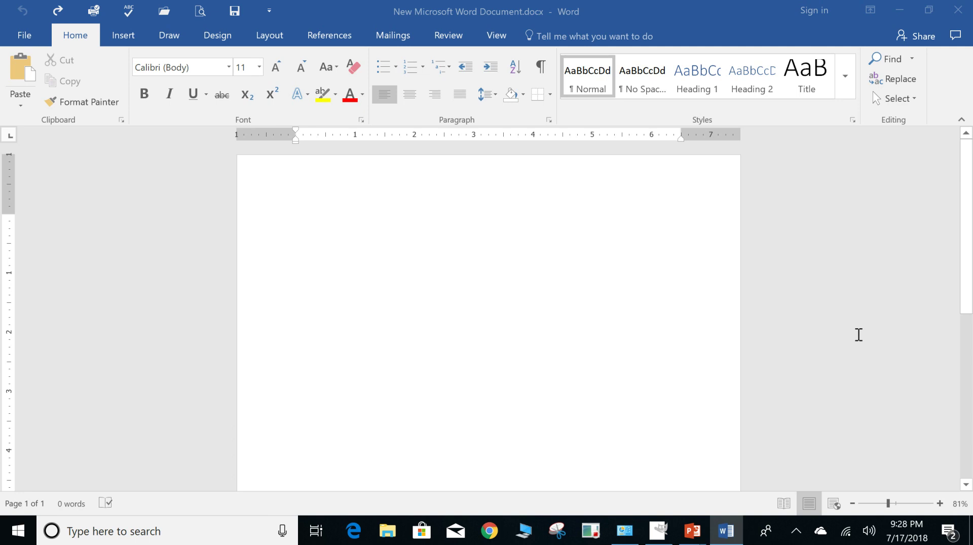
# Look through the available command groups for inserting, drawing, design, layout, references, mailings, review and view.
pyautogui.click(134, 41)
pyautogui.click(169, 37)
pyautogui.click(217, 35)
pyautogui.click(269, 36)
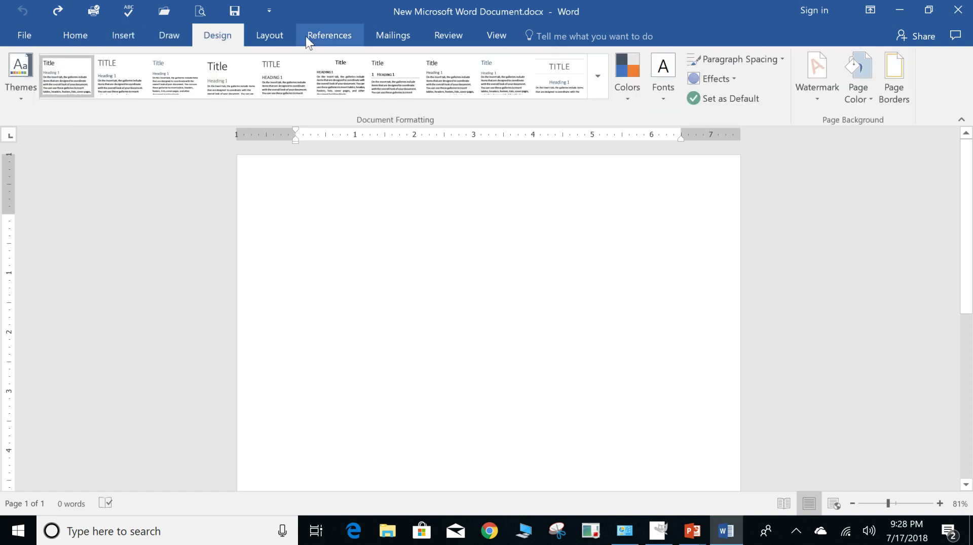
pyautogui.click(317, 37)
pyautogui.click(389, 36)
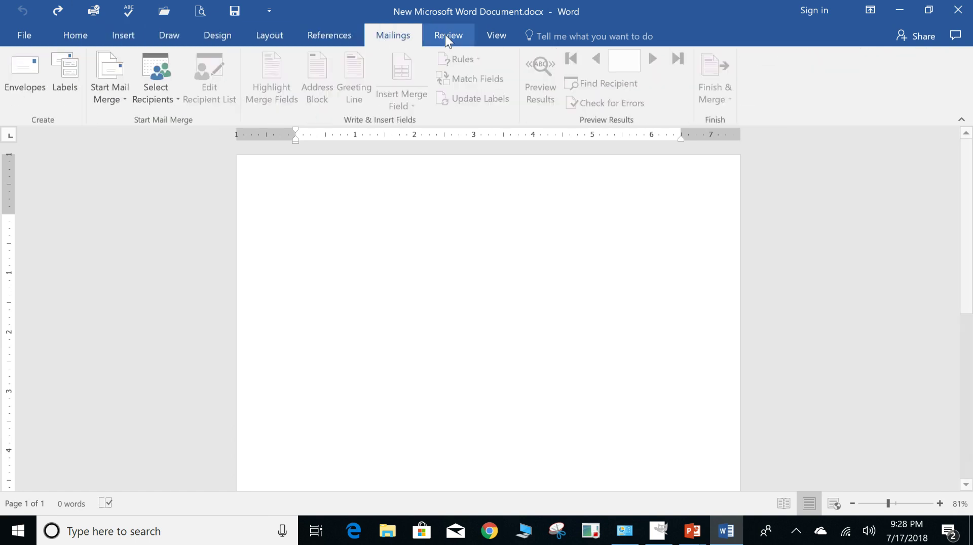
pyautogui.click(446, 35)
pyautogui.click(487, 38)
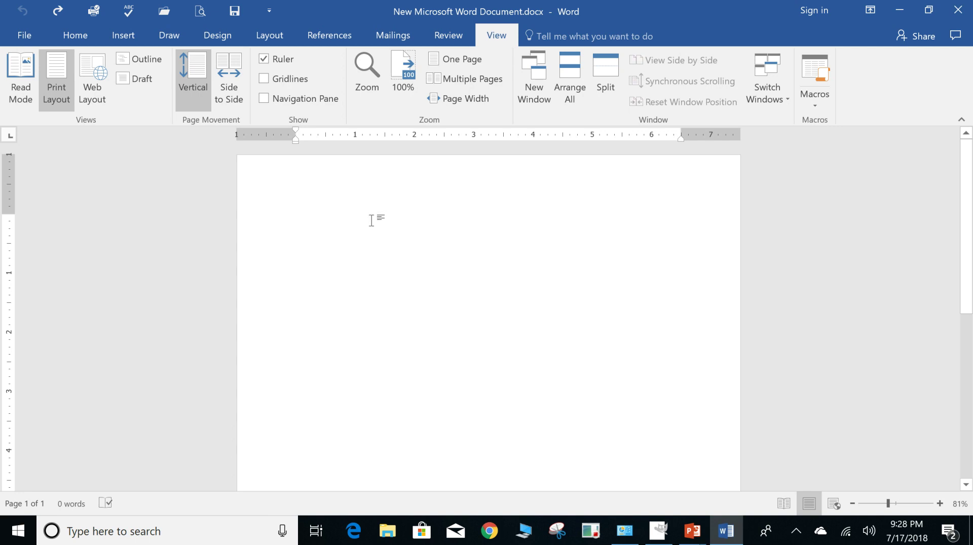
# Draw a right triangle shape about 1.15" high and 1.81" wide near the page's upper-left margin.
pyautogui.click(124, 36)
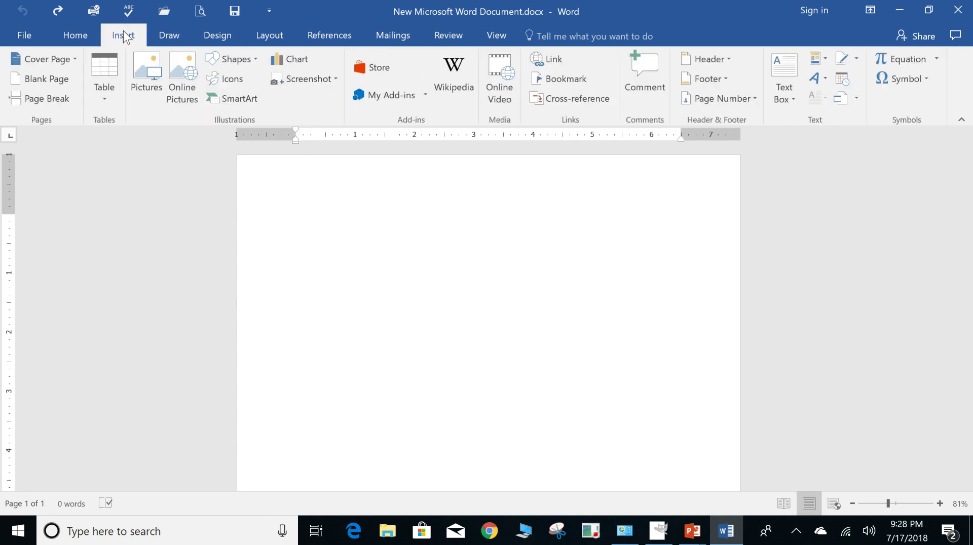
pyautogui.click(251, 59)
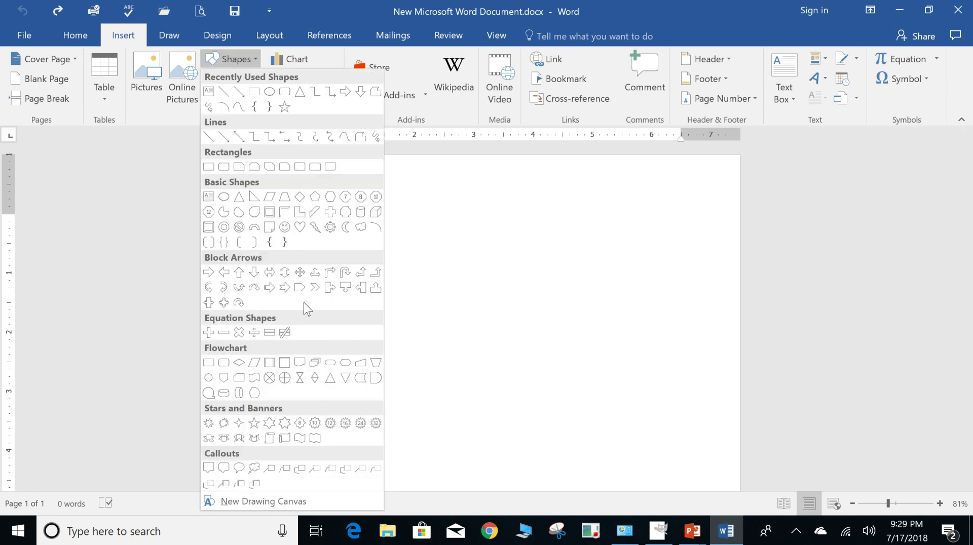
pyautogui.click(254, 197)
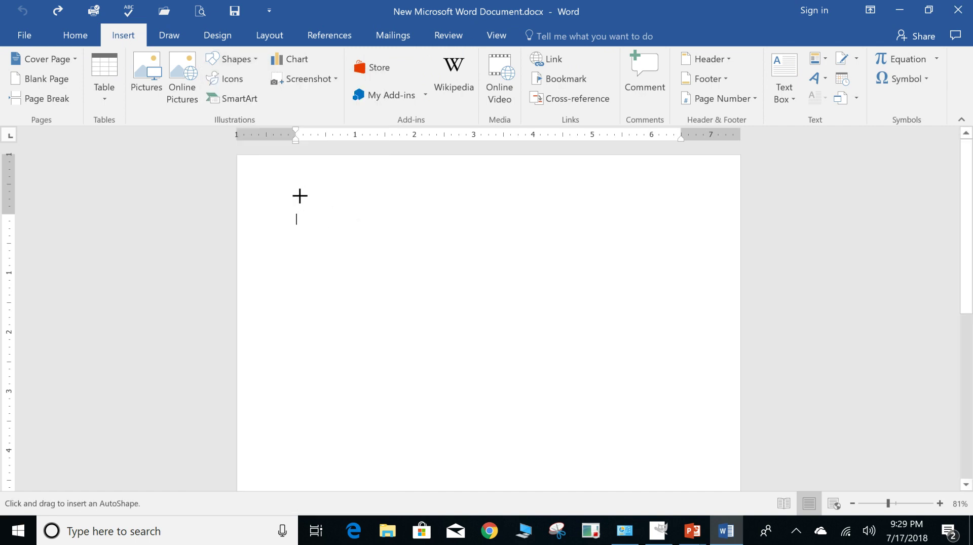
pyautogui.moveTo(299, 196); pyautogui.dragTo(408, 263)
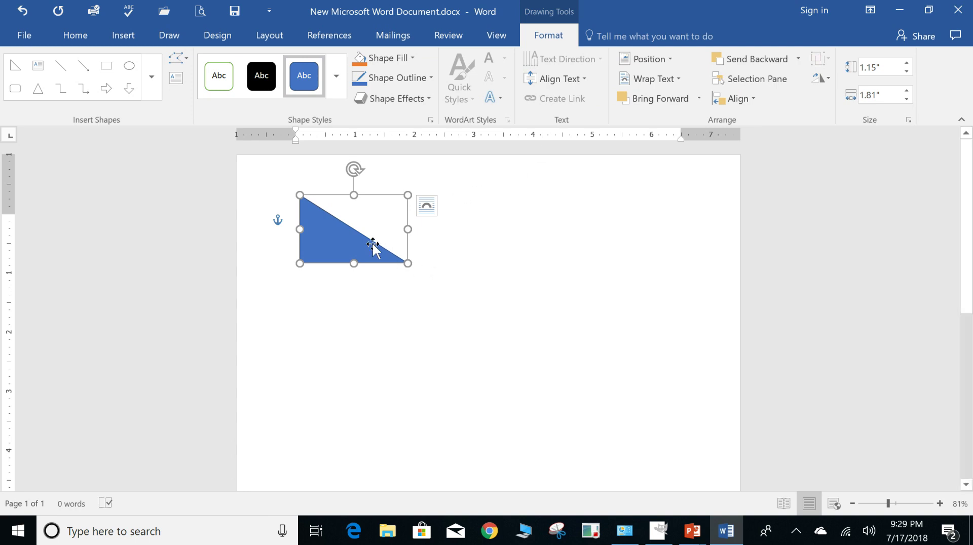
# Fill the triangle with dark gold and set its outline weight to 2¼ pt.
pyautogui.click(414, 58)
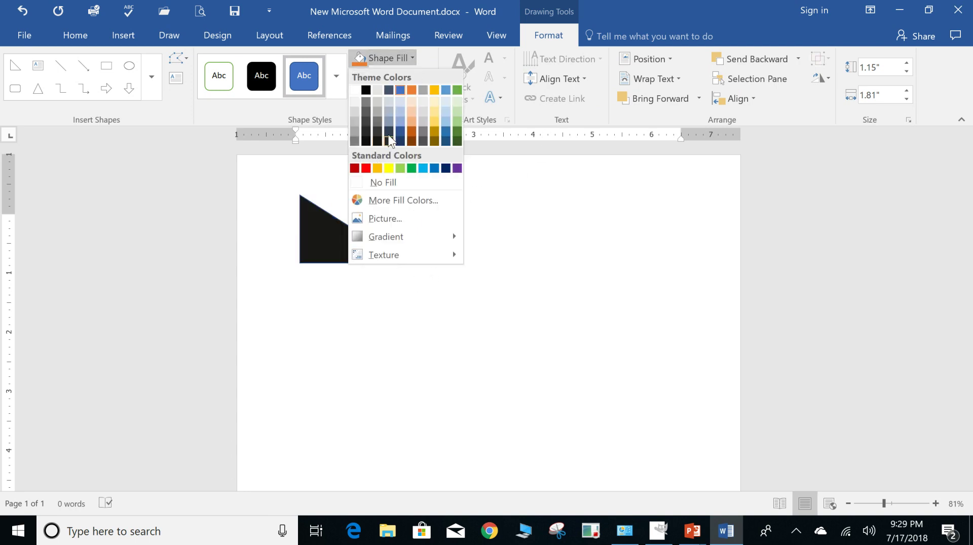
pyautogui.click(434, 136)
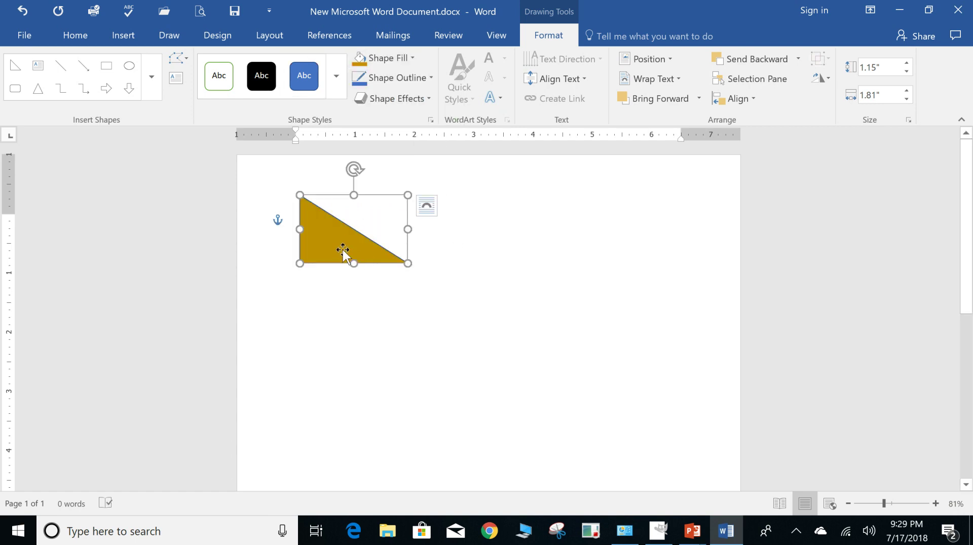
pyautogui.click(431, 77)
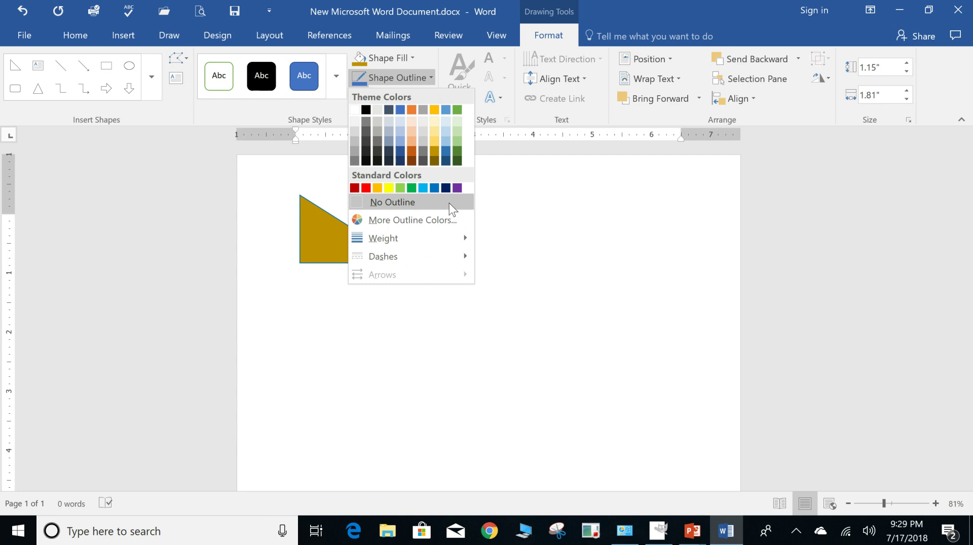
pyautogui.moveTo(397, 261)
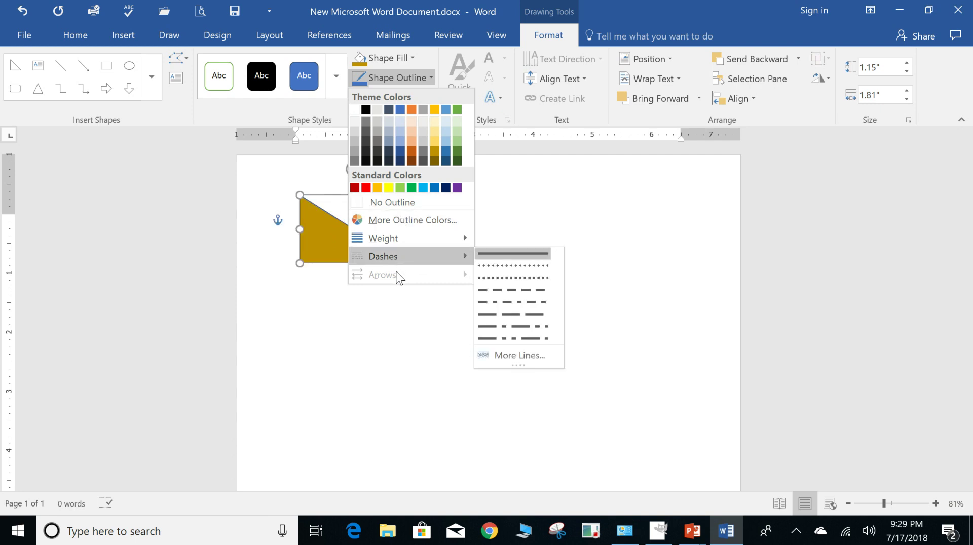
pyautogui.moveTo(432, 244)
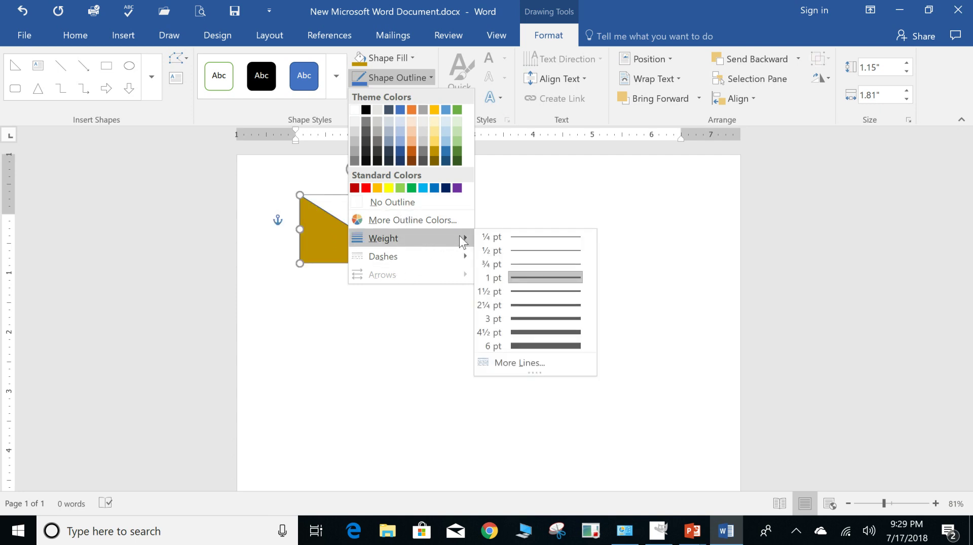
pyautogui.click(515, 305)
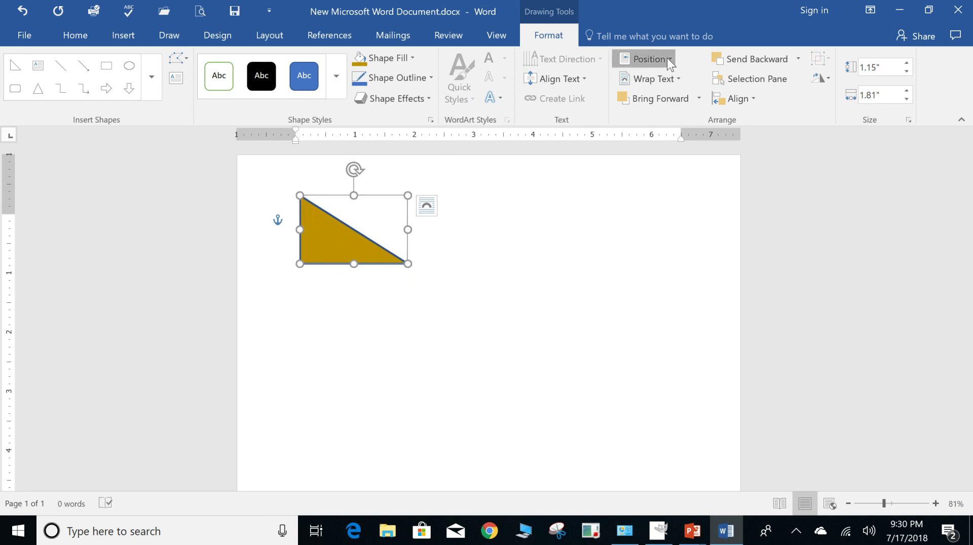
# Position the triangle at the top center of the page, keeping its original rotation.
pyautogui.click(649, 59)
pyautogui.click(676, 162)
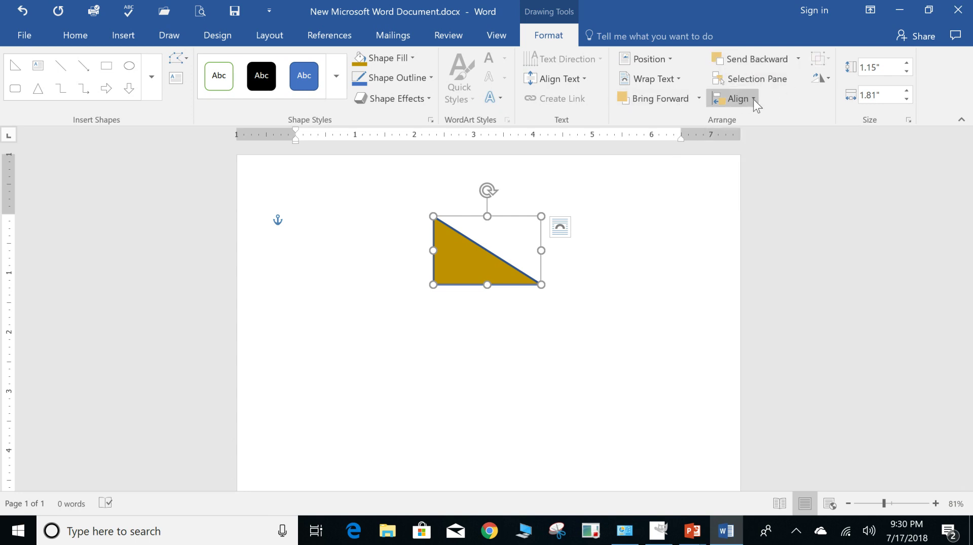
pyautogui.click(815, 80)
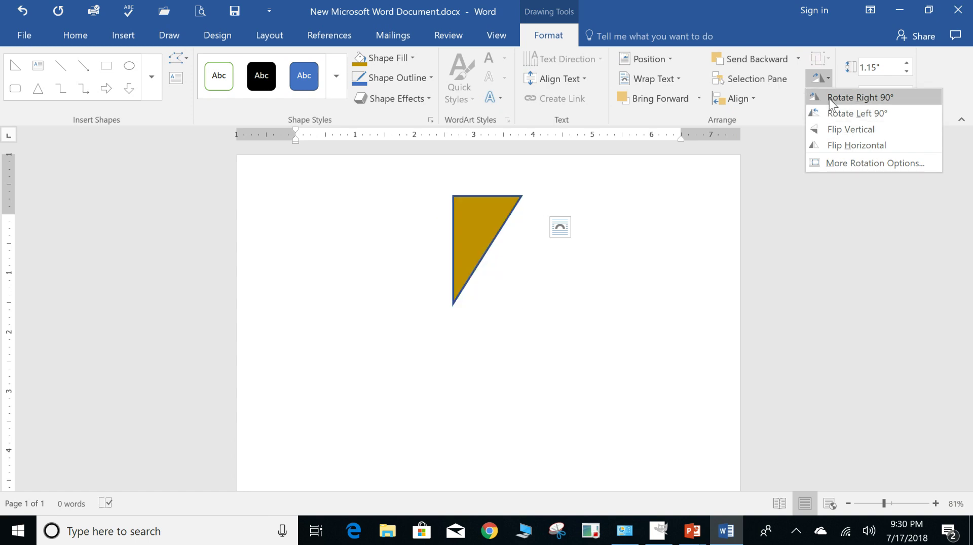
pyautogui.click(693, 200)
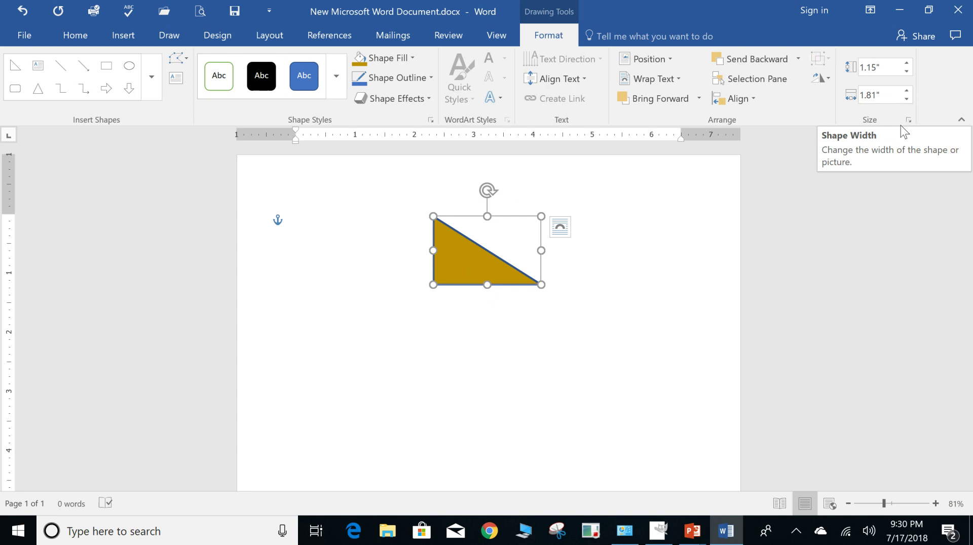
# Increase the triangle's height to 1.8" and deselect it.
pyautogui.click(907, 63)
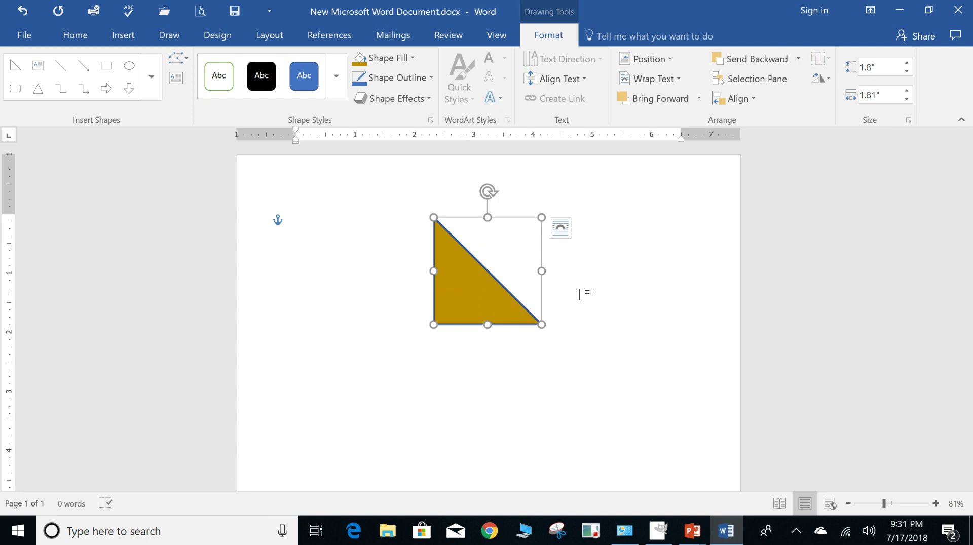
pyautogui.click(504, 388)
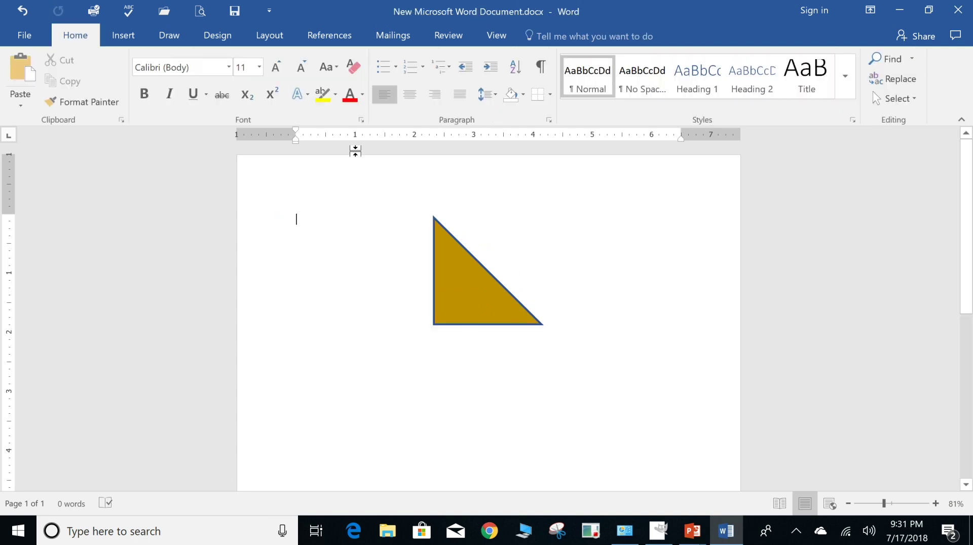
# Insert a Vertical Box List SmartArt graphic from the List category.
pyautogui.click(125, 35)
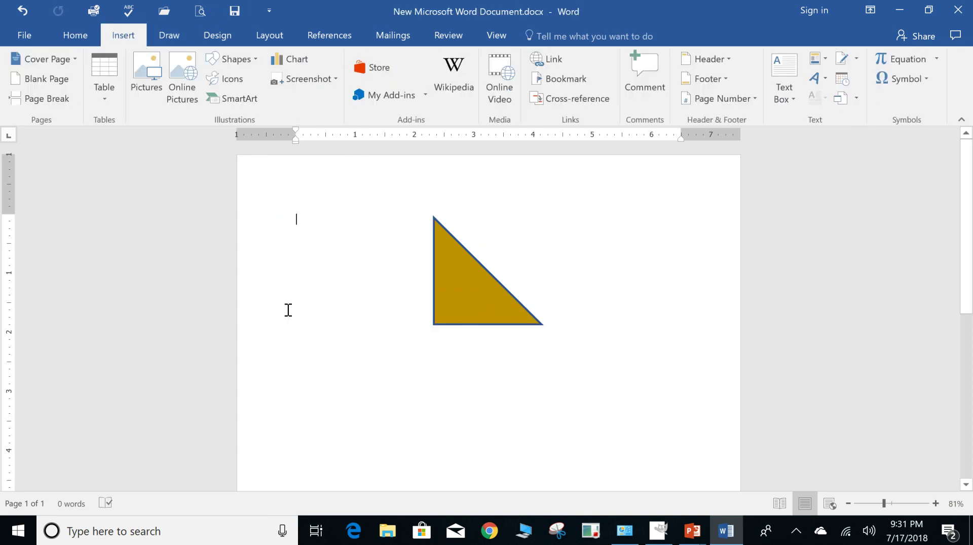
pyautogui.click(256, 100)
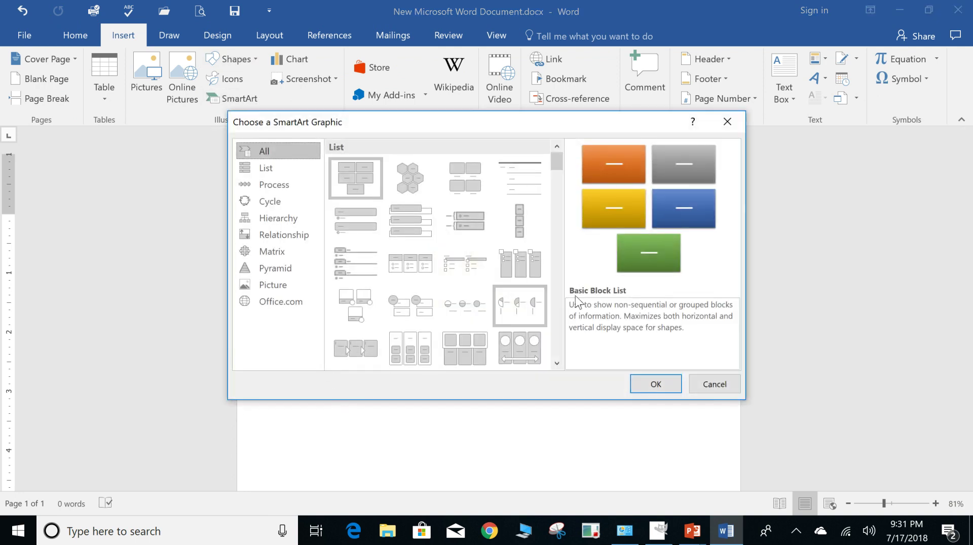
pyautogui.click(282, 168)
pyautogui.click(406, 212)
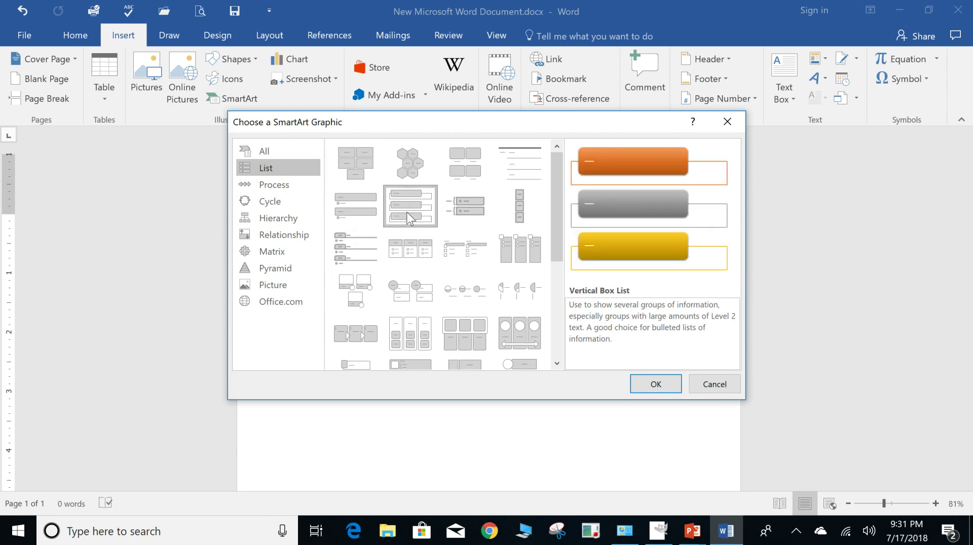
pyautogui.click(653, 384)
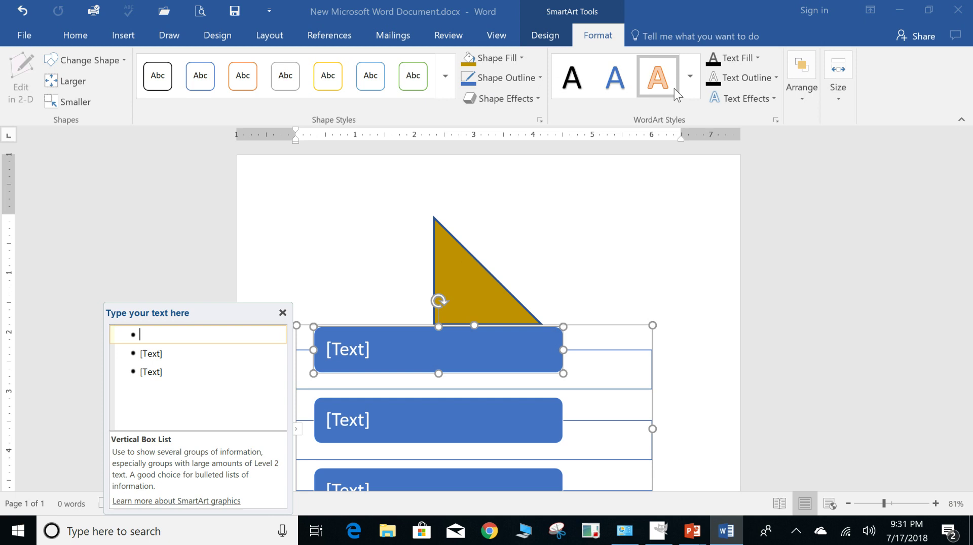
# Compare the formatting options offered for the triangle and for the SmartArt's first box.
pyautogui.click(380, 359)
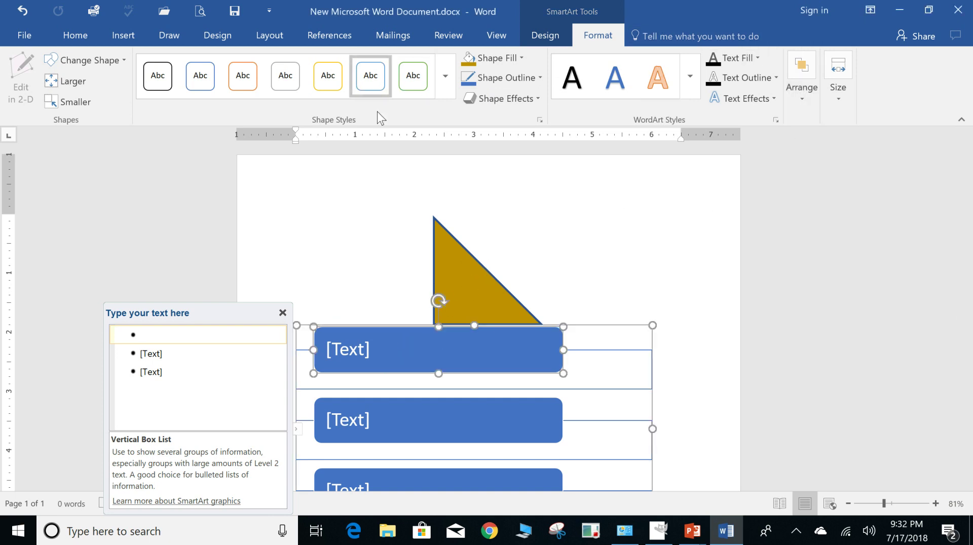
pyautogui.click(447, 268)
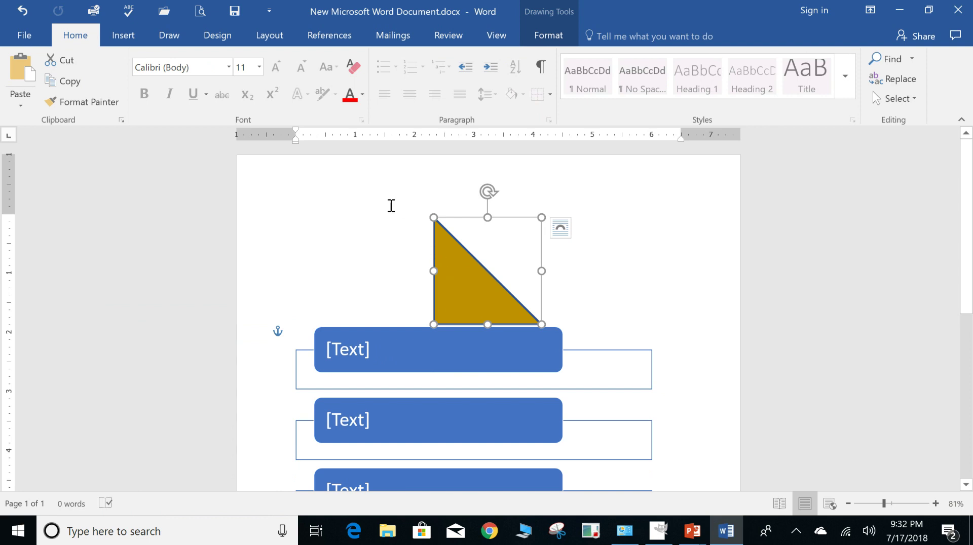
pyautogui.click(560, 36)
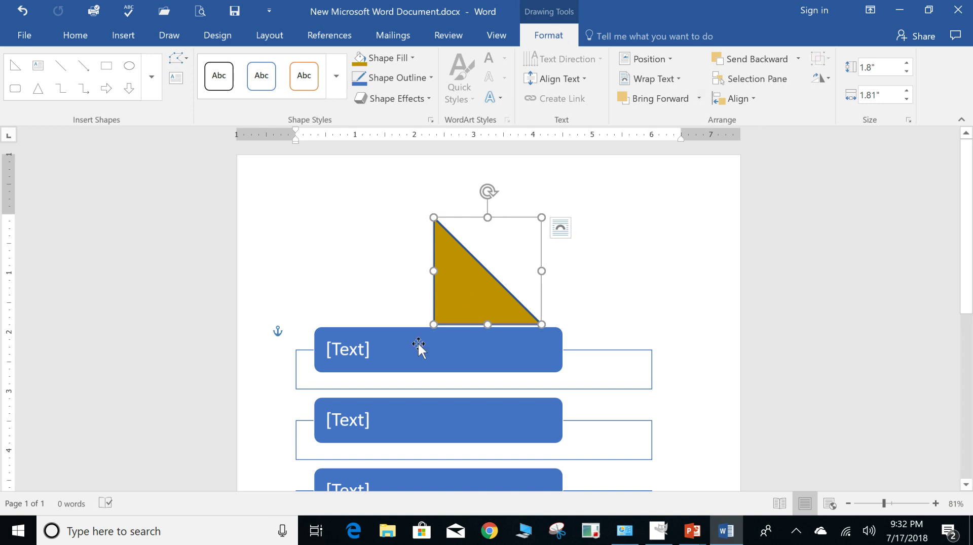
pyautogui.click(362, 333)
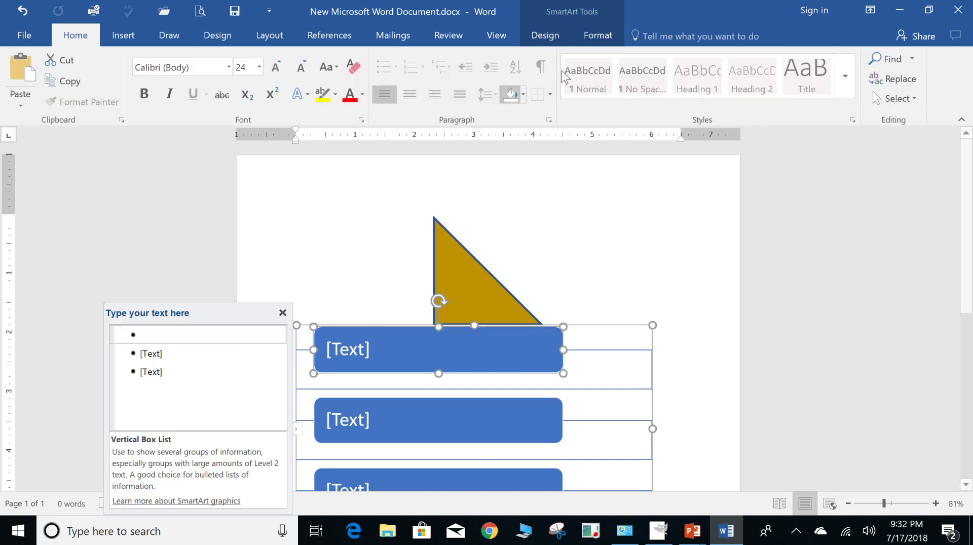
pyautogui.click(603, 35)
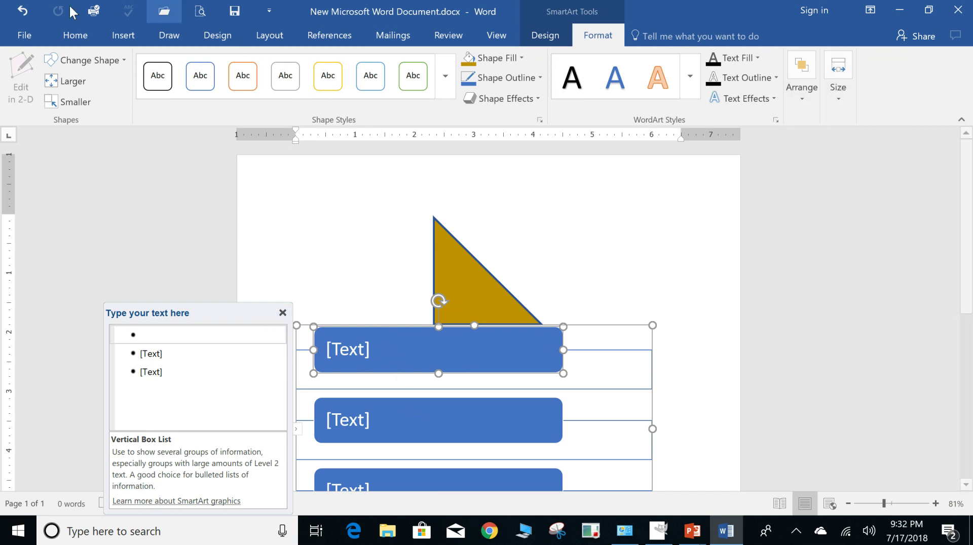
# Undo the SmartArt insertion and the triangle's height change, leaving the triangle deselected.
pyautogui.click(23, 11)
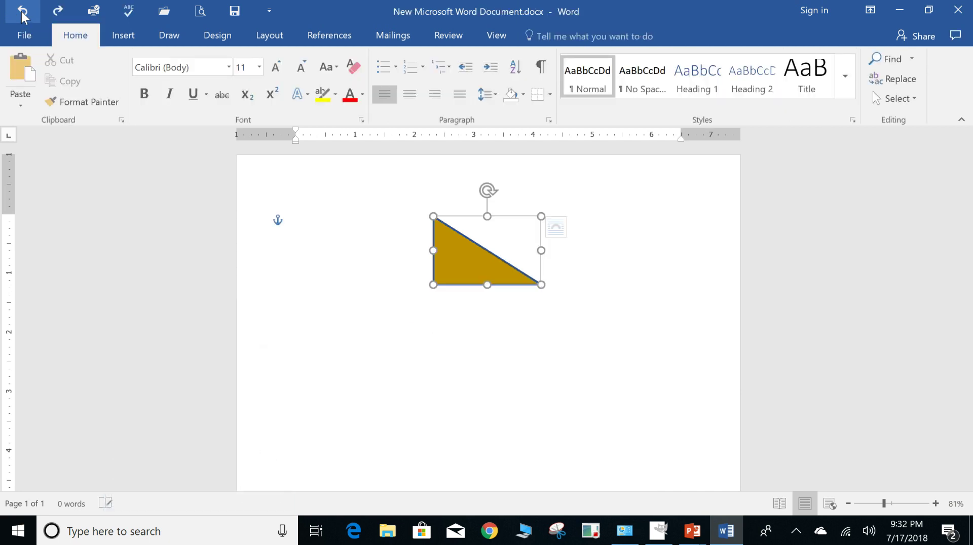
pyautogui.click(379, 287)
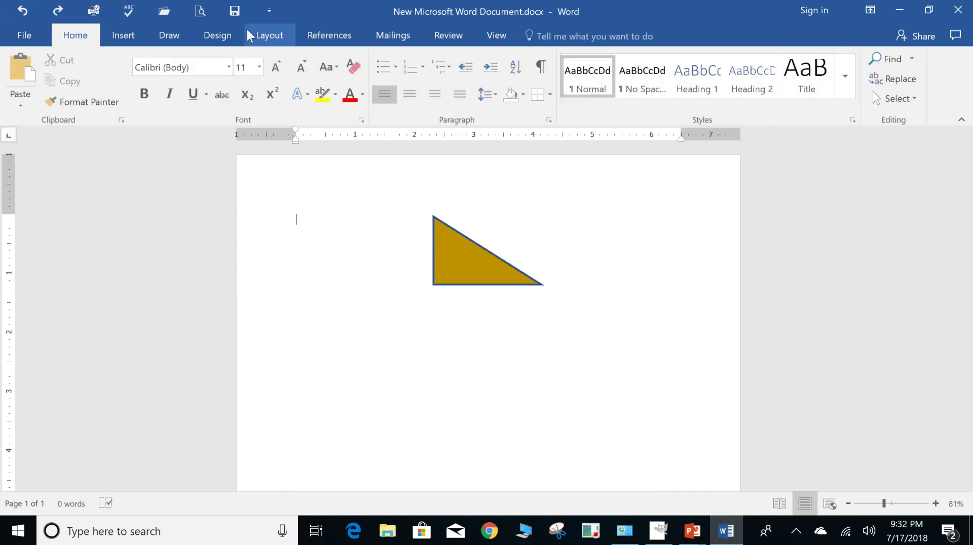
# Insert the online picture of the spotted cub from the Animals category and try to move it down and to the right.
pyautogui.click(118, 34)
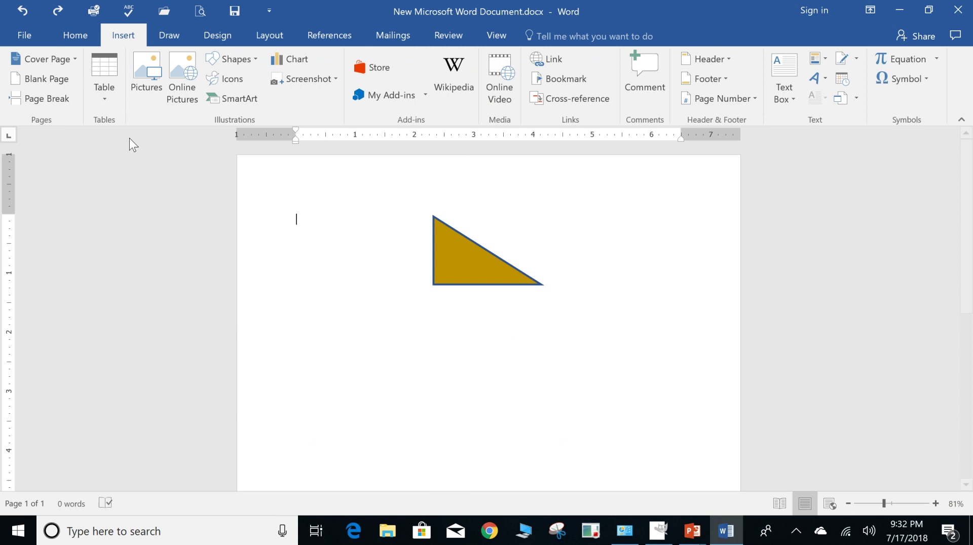
pyautogui.click(178, 88)
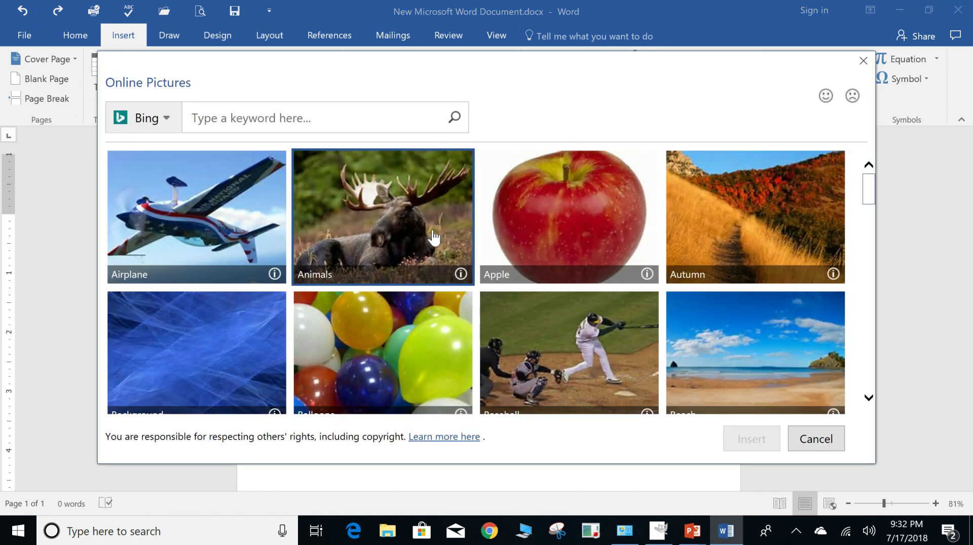
pyautogui.click(435, 231)
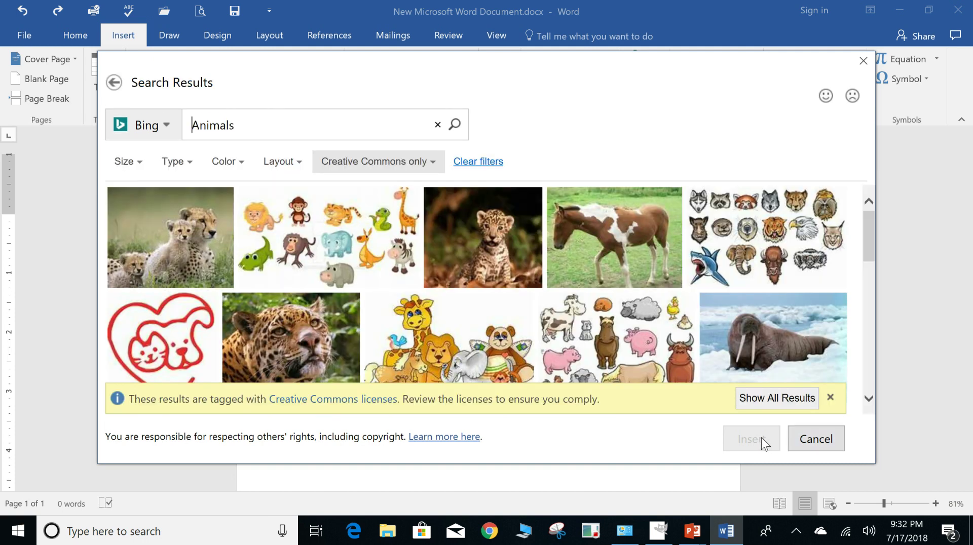
pyautogui.click(483, 237)
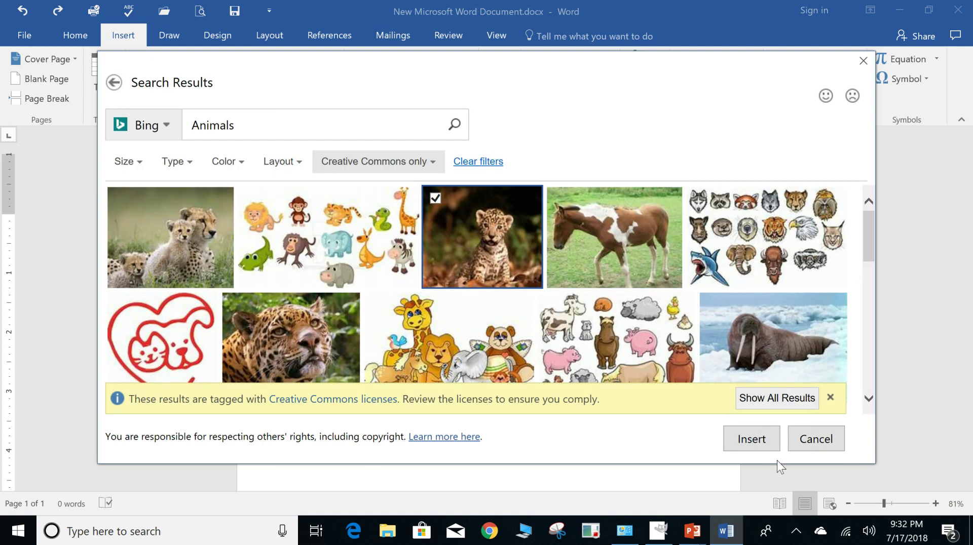
pyautogui.click(737, 440)
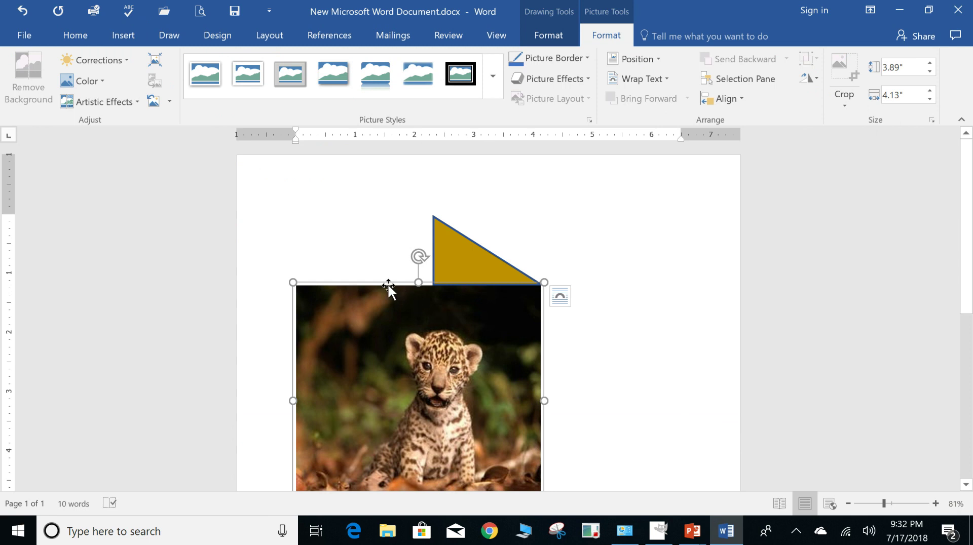
pyautogui.moveTo(369, 284); pyautogui.dragTo(426, 333)
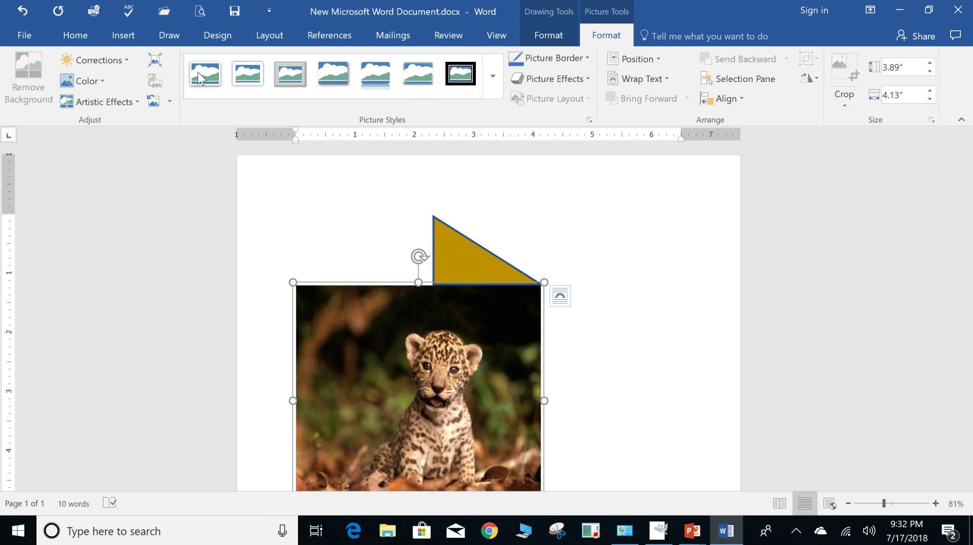
# Try a white-framed perspective style and a metallic oval frame style on the cub picture, and reset the picture.
pyautogui.click(492, 76)
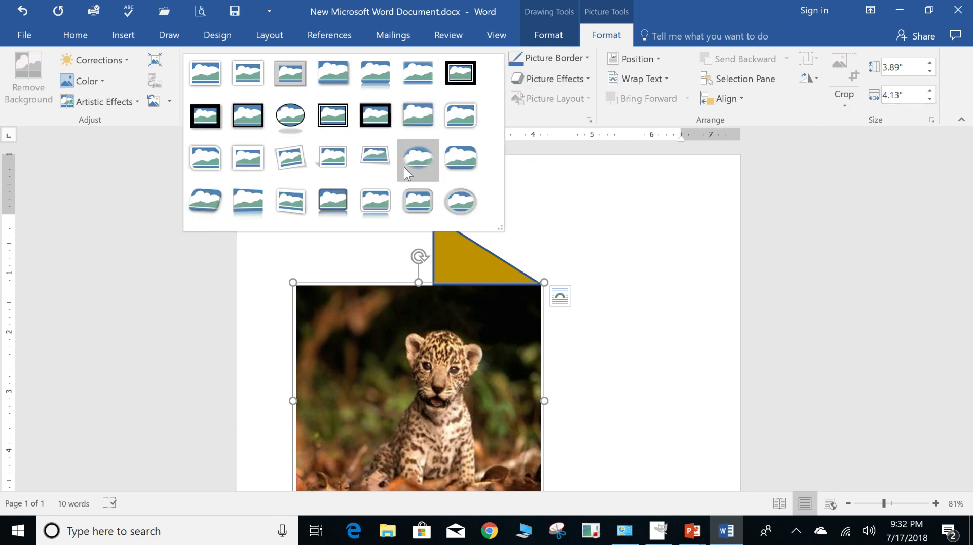
pyautogui.click(374, 158)
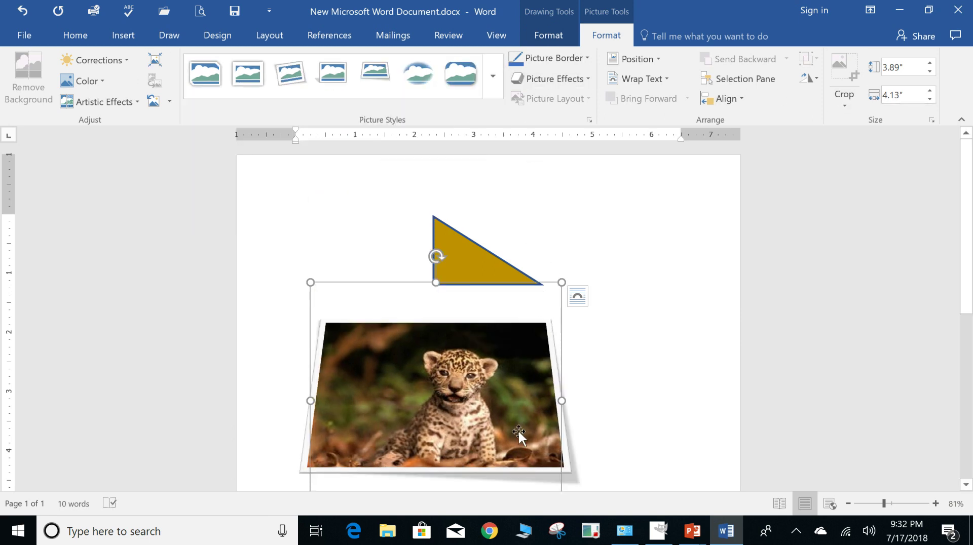
pyautogui.click(492, 76)
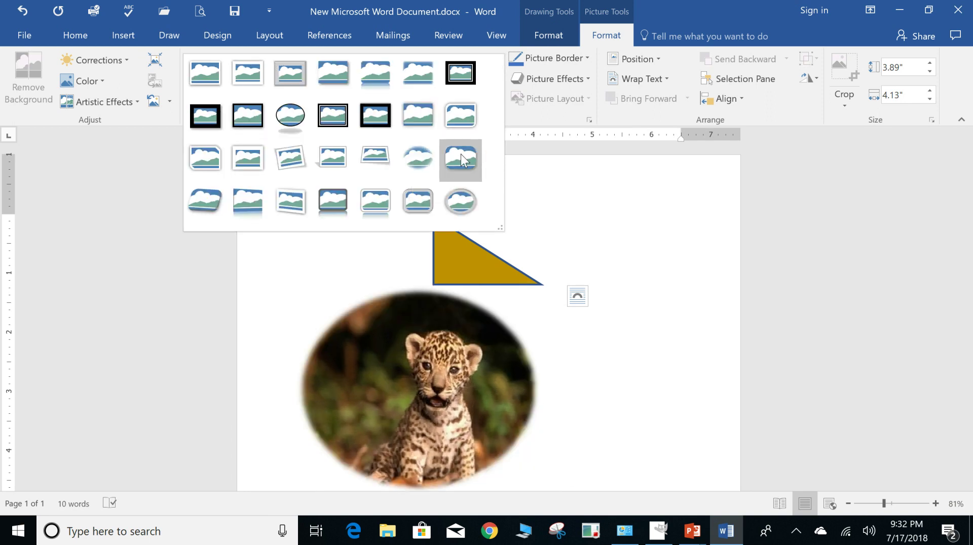
pyautogui.click(463, 219)
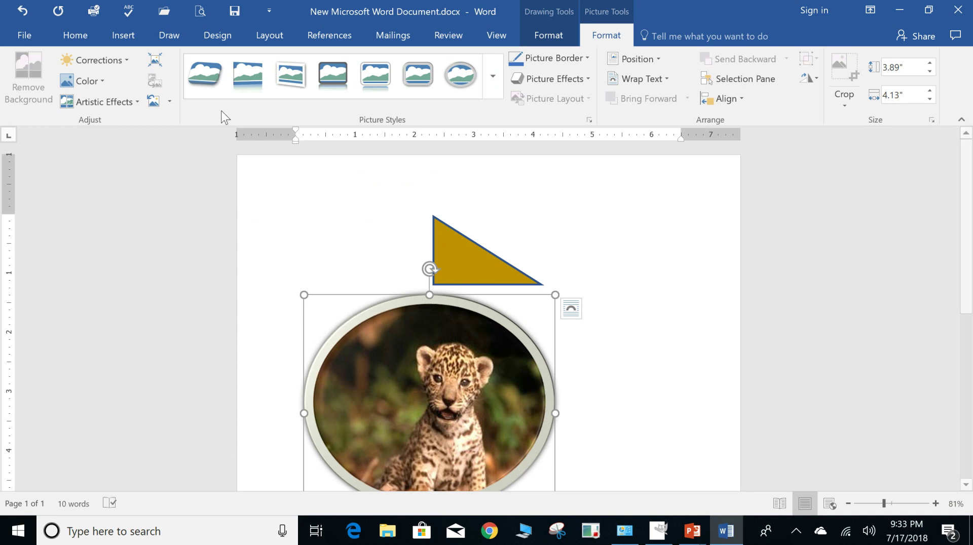
pyautogui.click(172, 103)
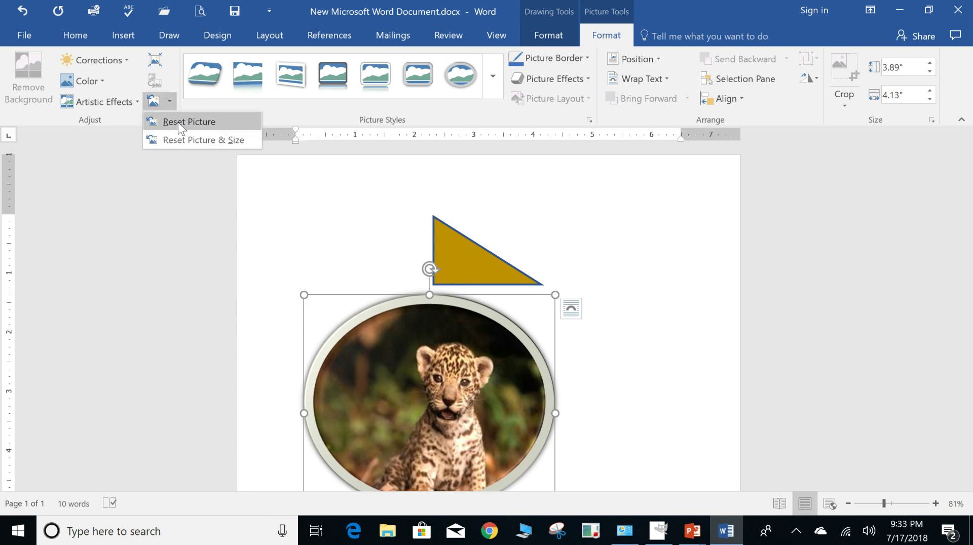
pyautogui.click(178, 122)
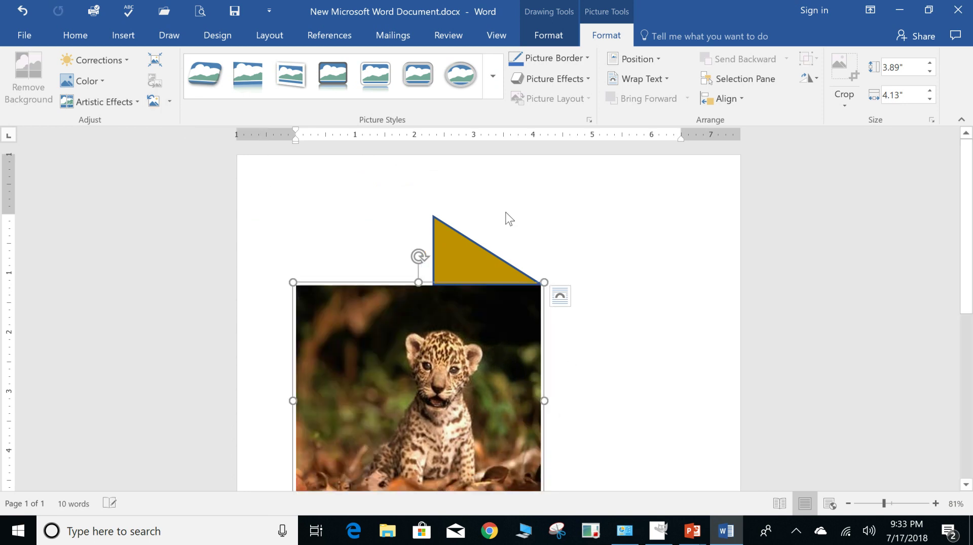
# Apply a grainy artistic effect to the cub picture, and delete the picture from the document.
pyautogui.click(138, 101)
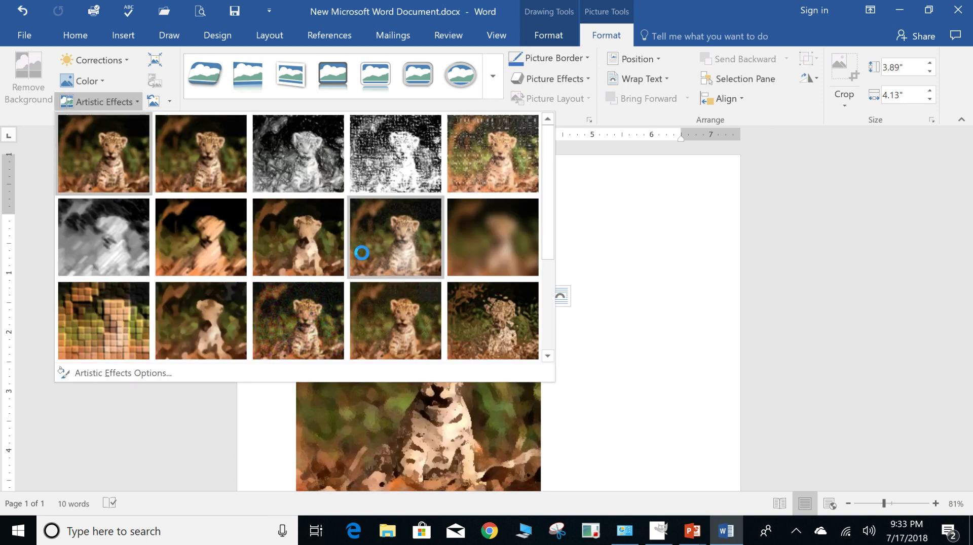
pyautogui.click(425, 263)
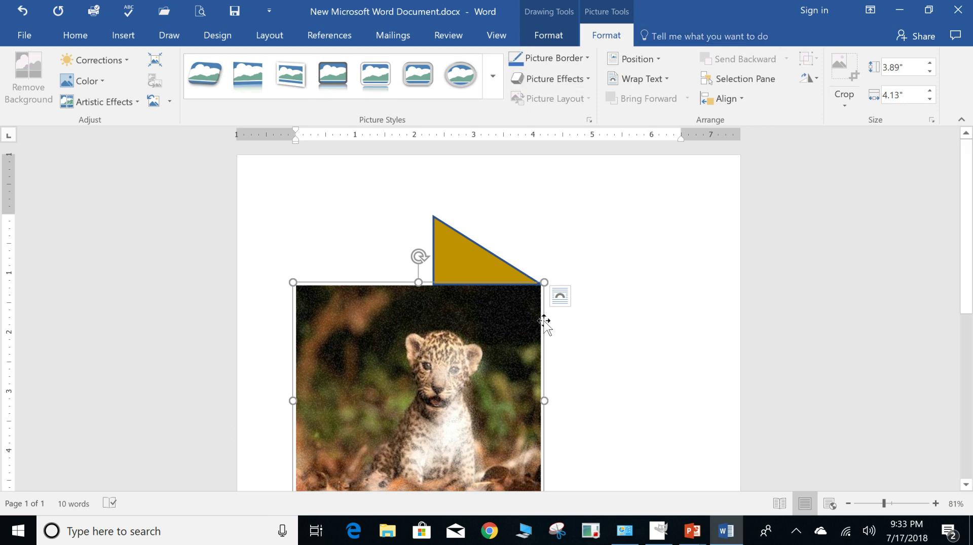
pyautogui.press('Delete')
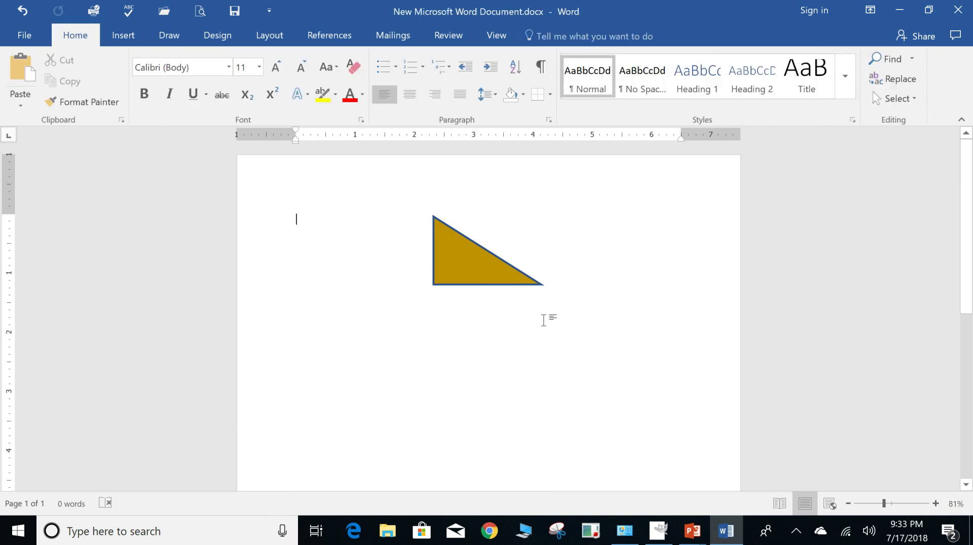
# Insert a Clustered Bar chart into the document.
pyautogui.click(127, 36)
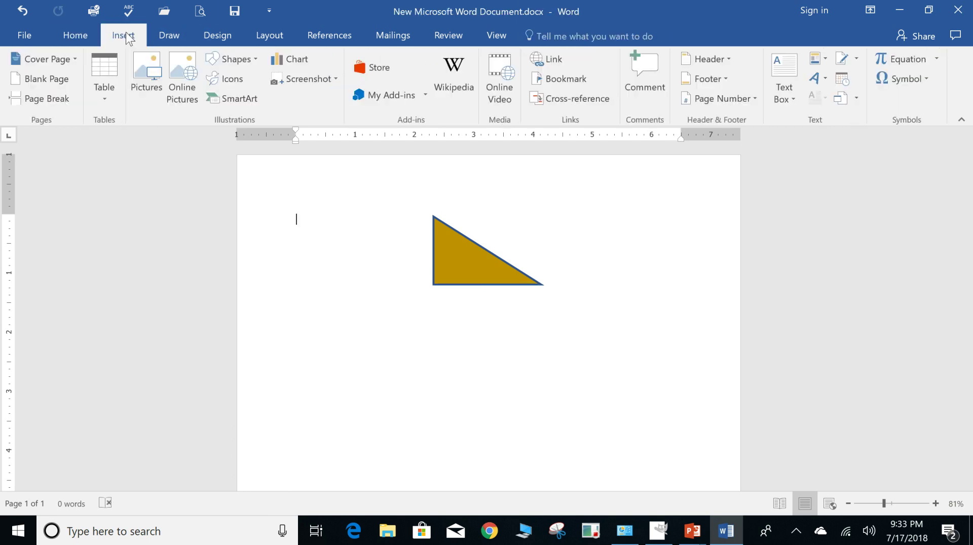
pyautogui.click(292, 62)
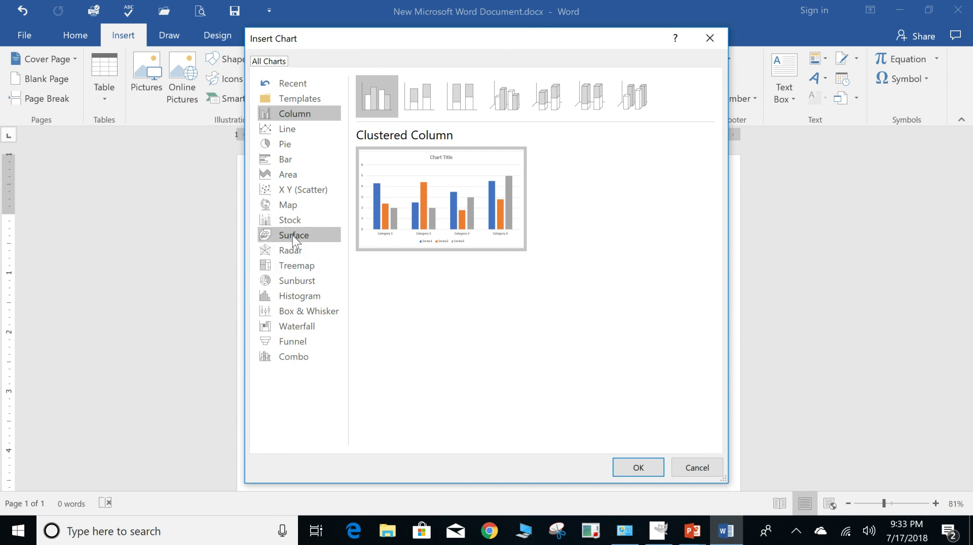
pyautogui.click(285, 159)
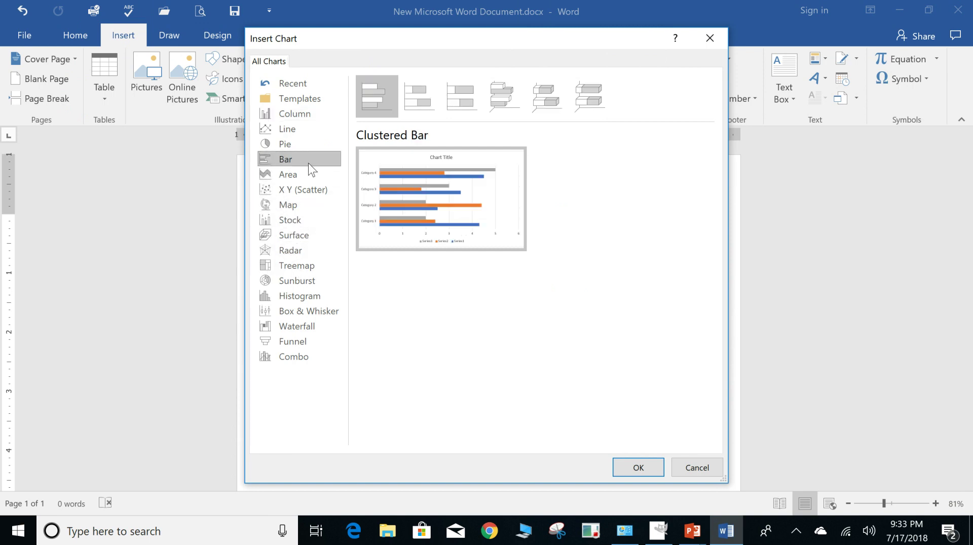
pyautogui.moveTo(455, 218)
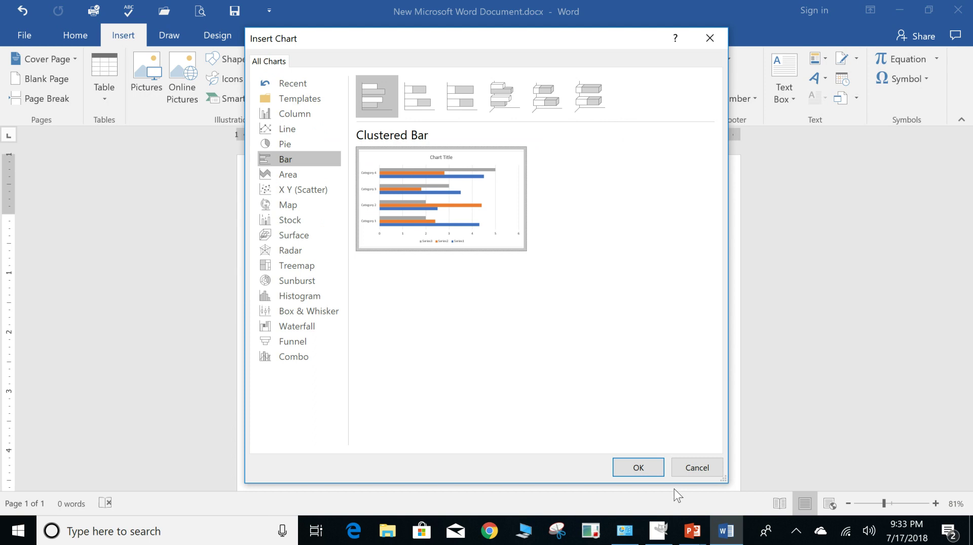
pyautogui.click(650, 467)
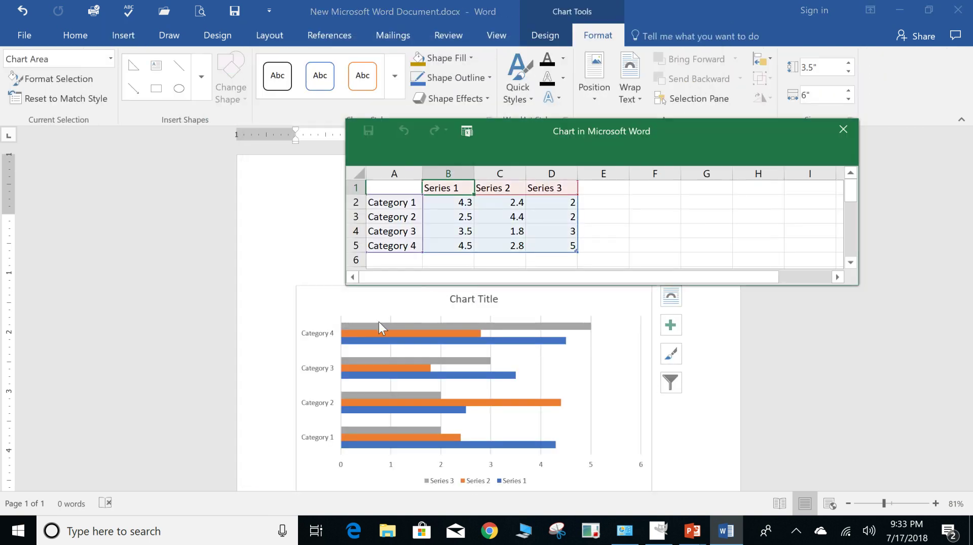
# Set the Series 1 value of Category 1 to 60 in the chart's data sheet and close the sheet.
pyautogui.moveTo(686, 122); pyautogui.dragTo(754, 82)
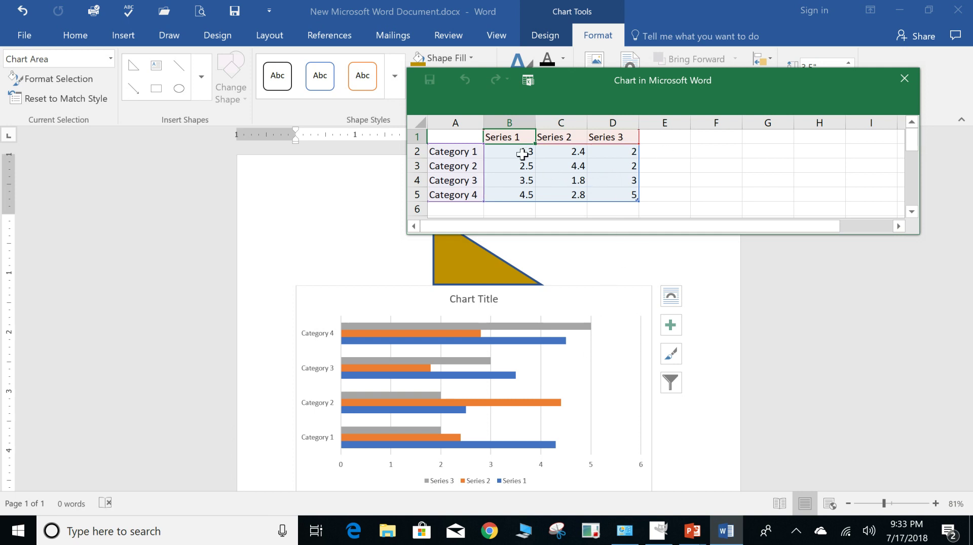
pyautogui.moveTo(522, 153); pyautogui.dragTo(583, 206)
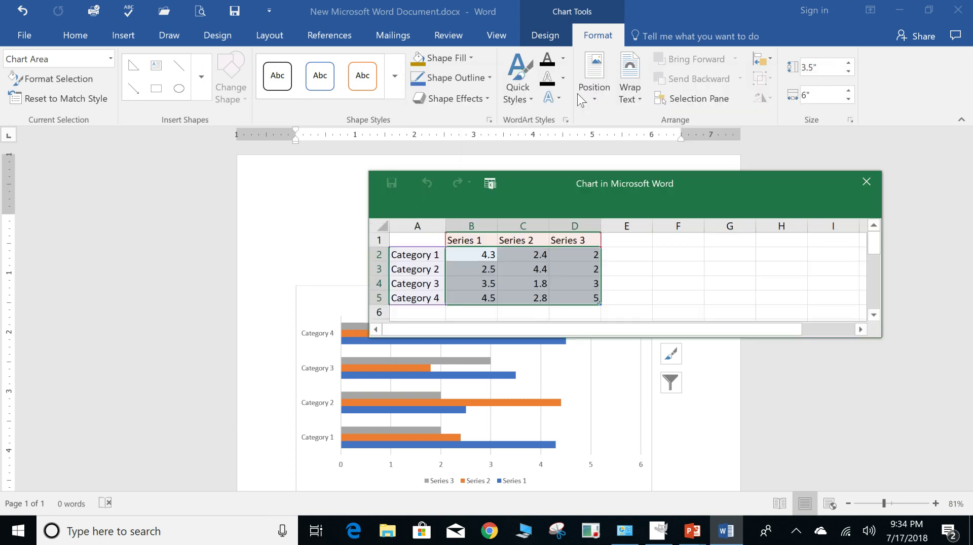
pyautogui.moveTo(750, 183); pyautogui.dragTo(693, 57)
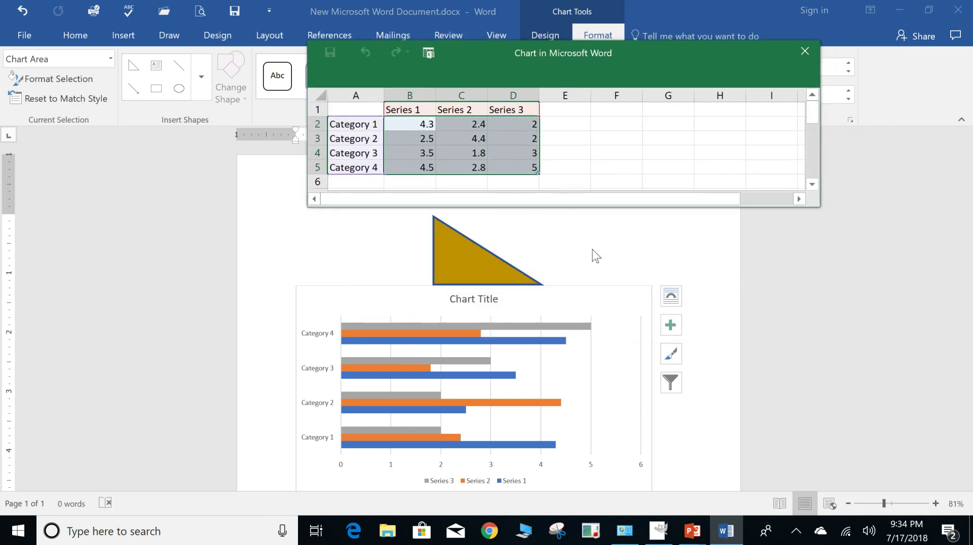
pyautogui.click(565, 182)
pyautogui.click(429, 125)
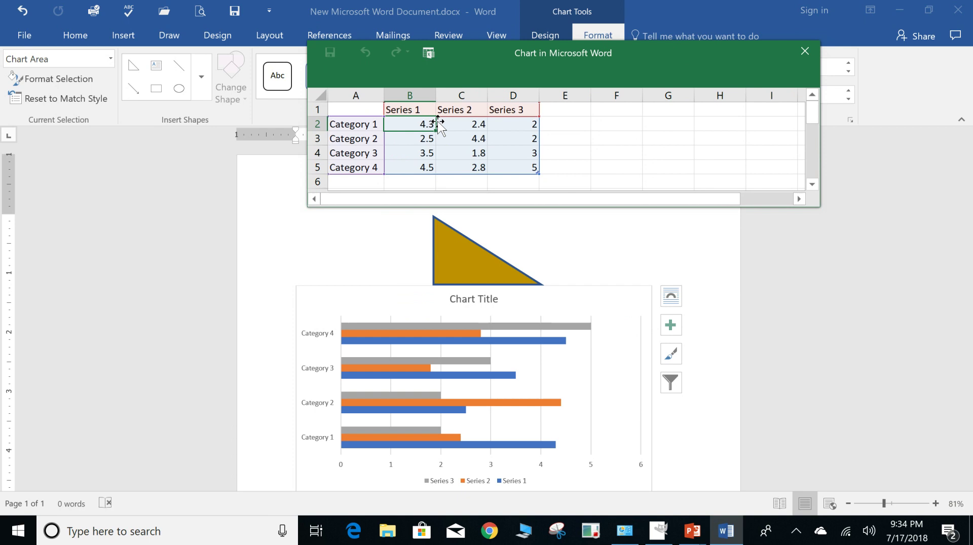
pyautogui.write('6')
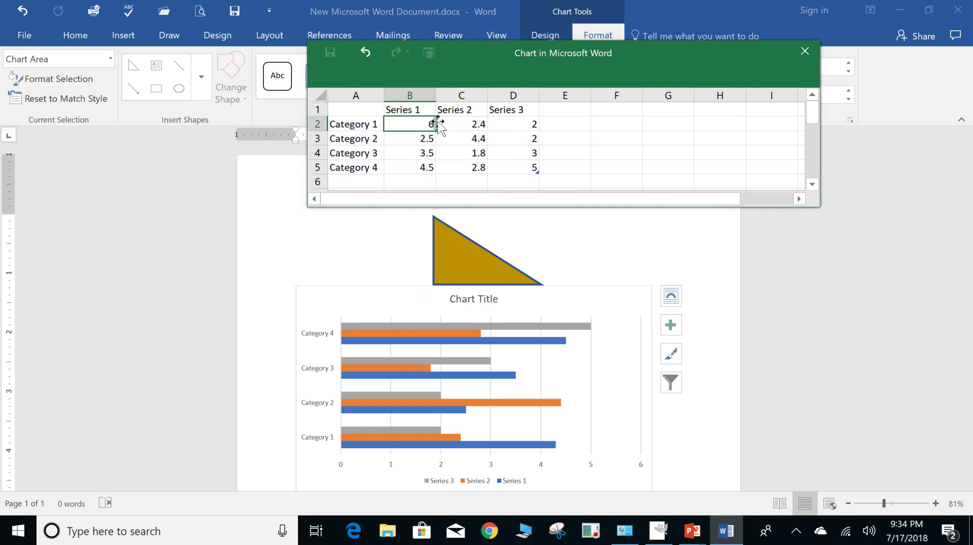
pyautogui.write('0')
pyautogui.press('Return')
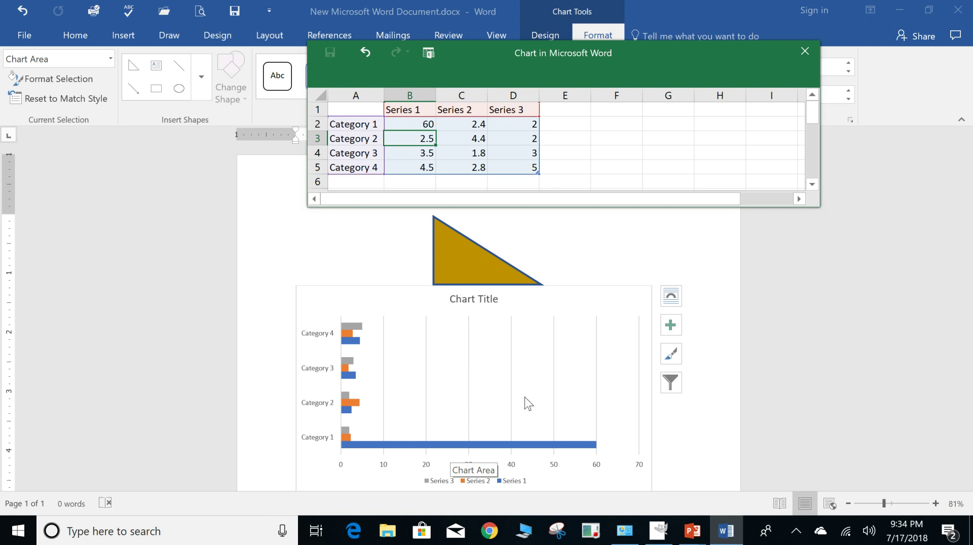
pyautogui.click(805, 51)
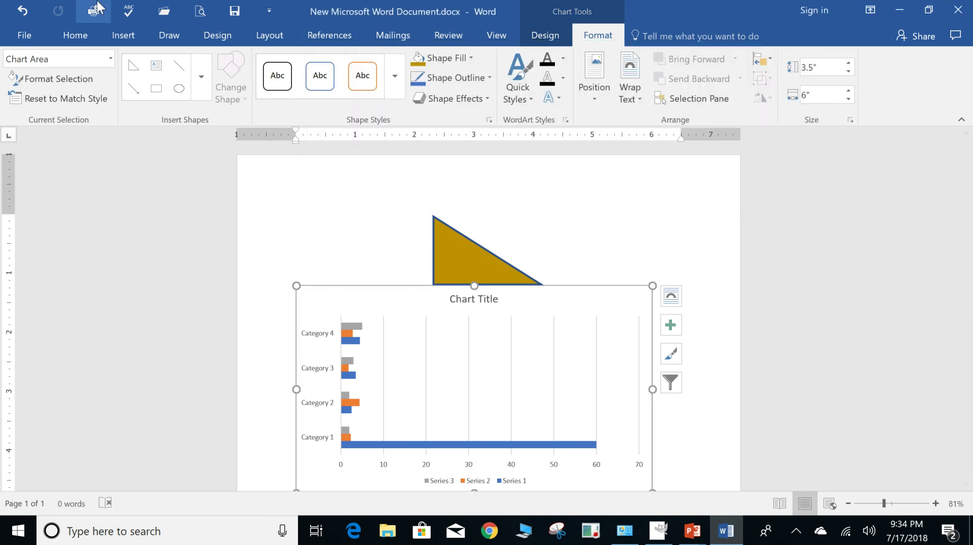